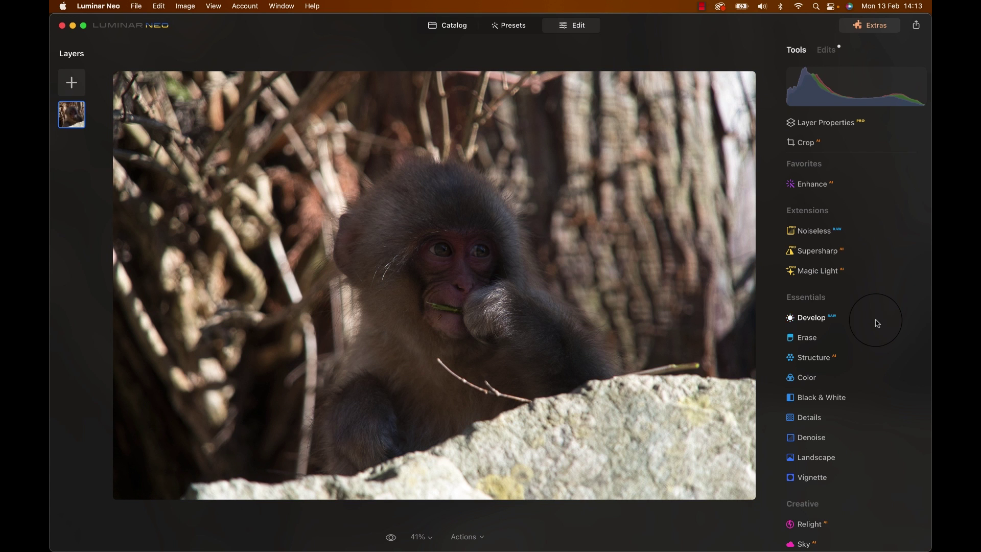
In Develop, set Exposure 1.01, Shadows 100, Highlights -100, Whites -93 and Blacks 15.
left_click(877, 320)
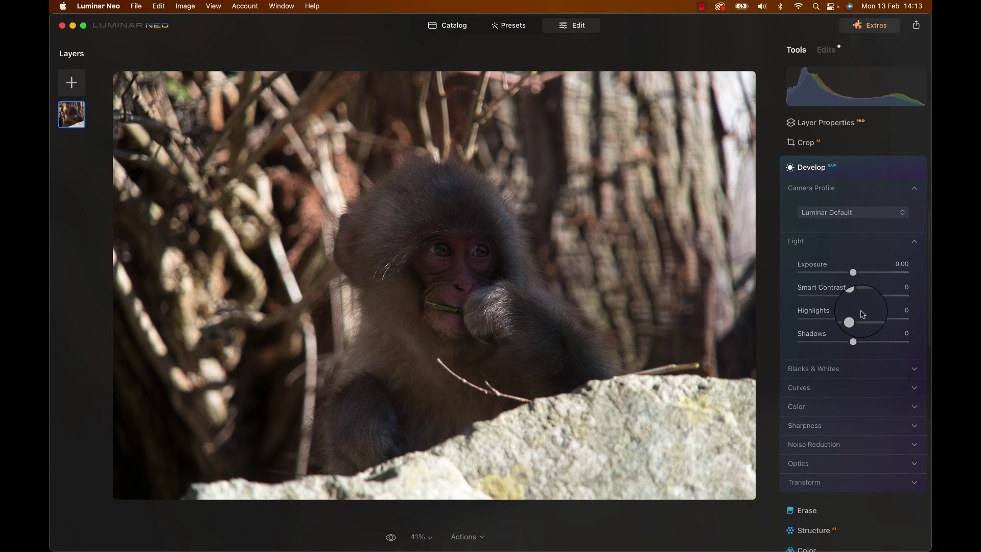
left_click_drag(852, 343, 918, 343)
left_click_drag(852, 273, 863, 273)
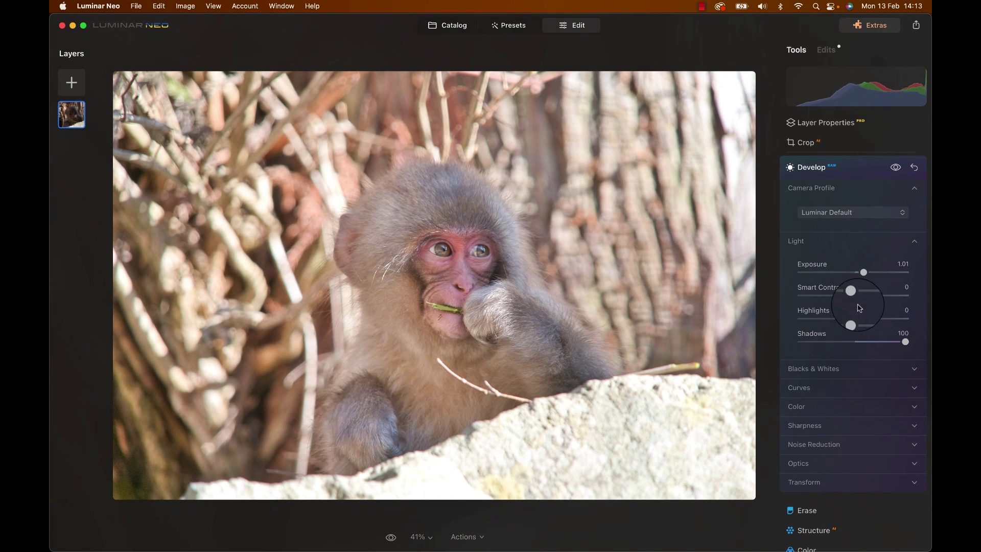
left_click_drag(853, 318, 770, 317)
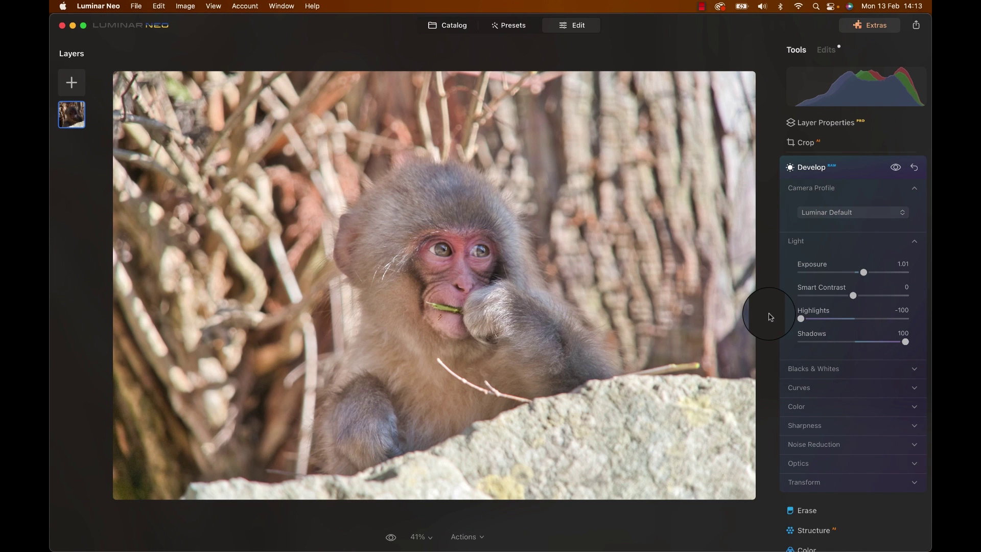
left_click(813, 368)
left_click_drag(852, 420, 797, 425)
left_click_drag(852, 398, 862, 400)
Set the colour Temperature to 3891 and adjust the tint.
left_click(797, 467)
left_click(835, 391)
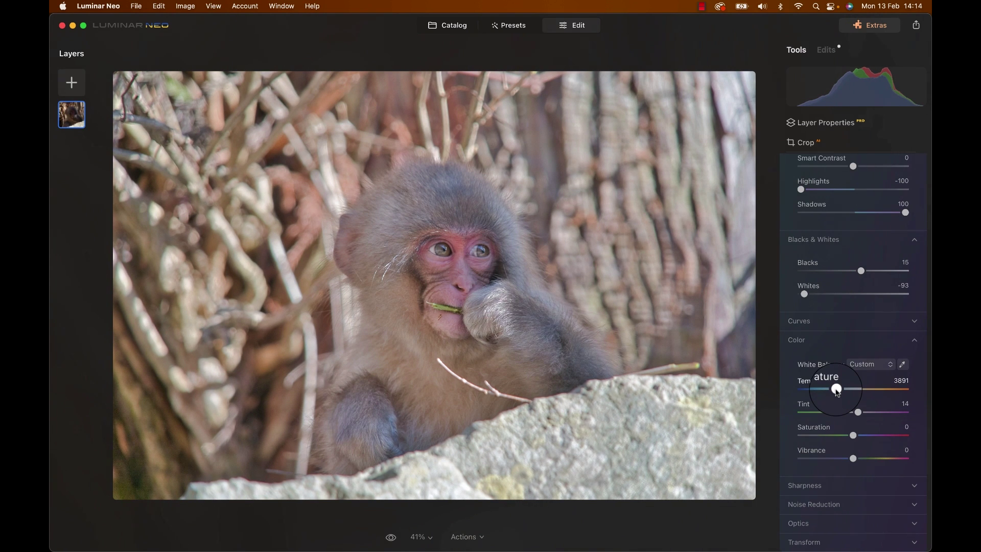
left_click(858, 413)
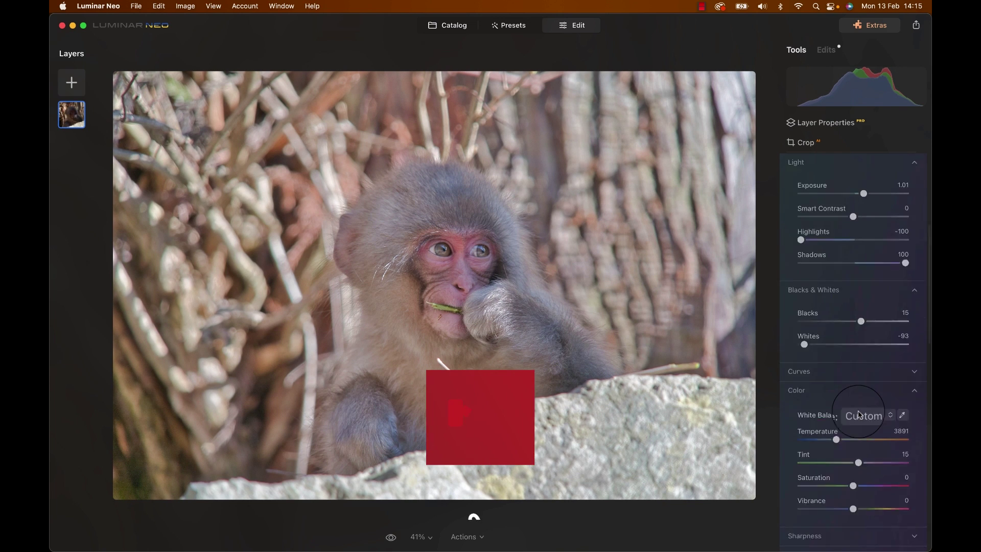
scroll(851, 408, "up", 5)
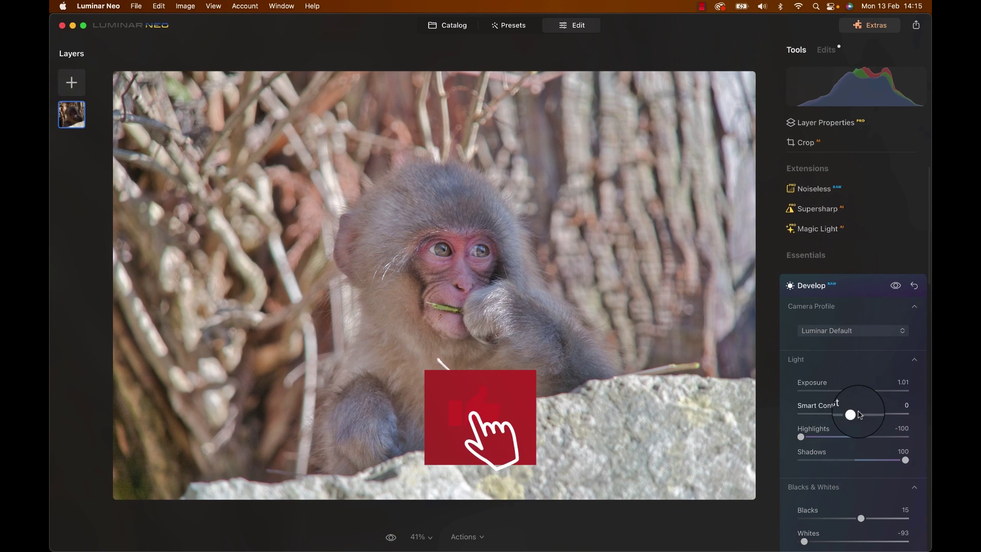
Start a new Develop pass with Highlights -100, Shadows -30 and Whites -100, then show its masking options.
left_click(852, 287)
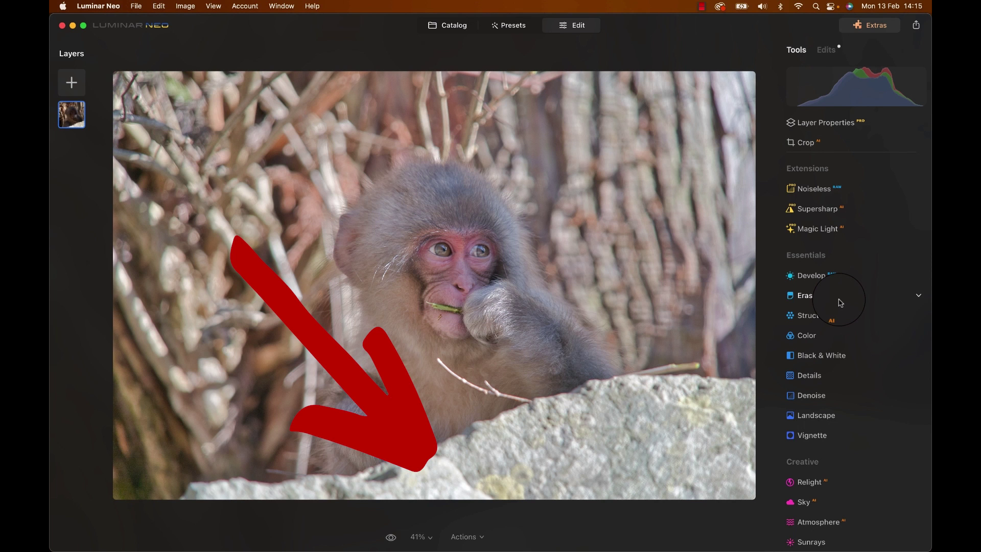
left_click(809, 276)
left_click_drag(856, 286, 710, 283)
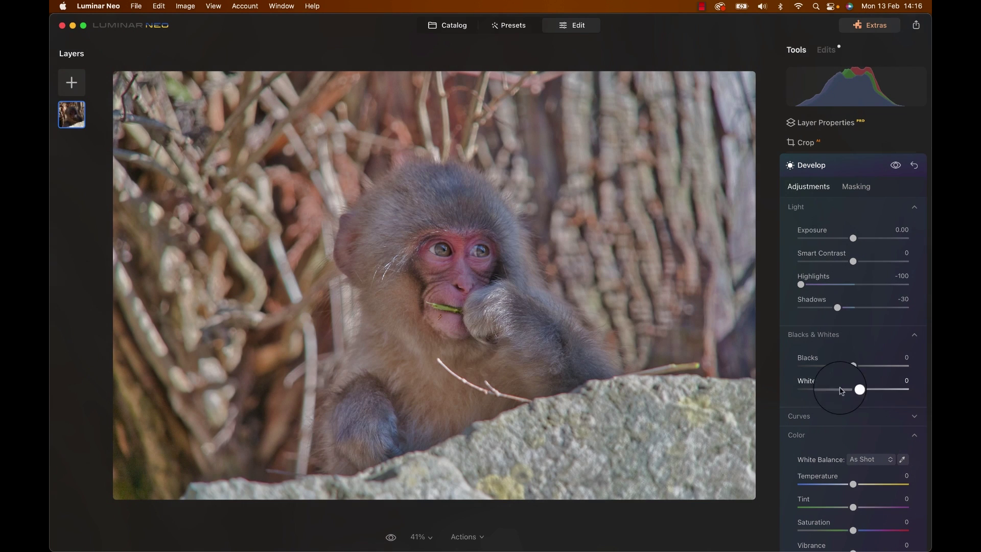
left_click_drag(855, 389, 739, 390)
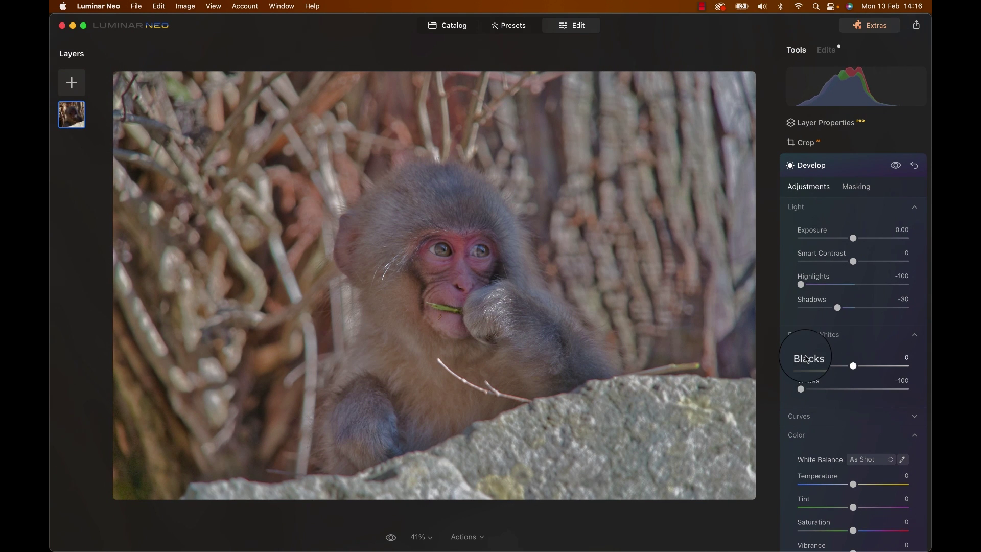
left_click(860, 189)
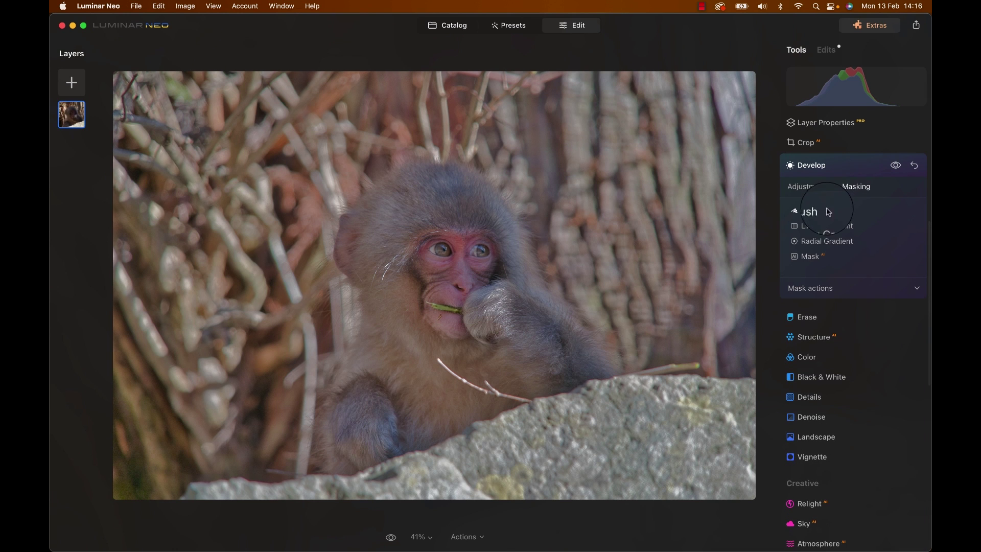
Mask the darkening adjustment with a linear gradient drawn up over the rock, comparing it on and off.
left_click(820, 227)
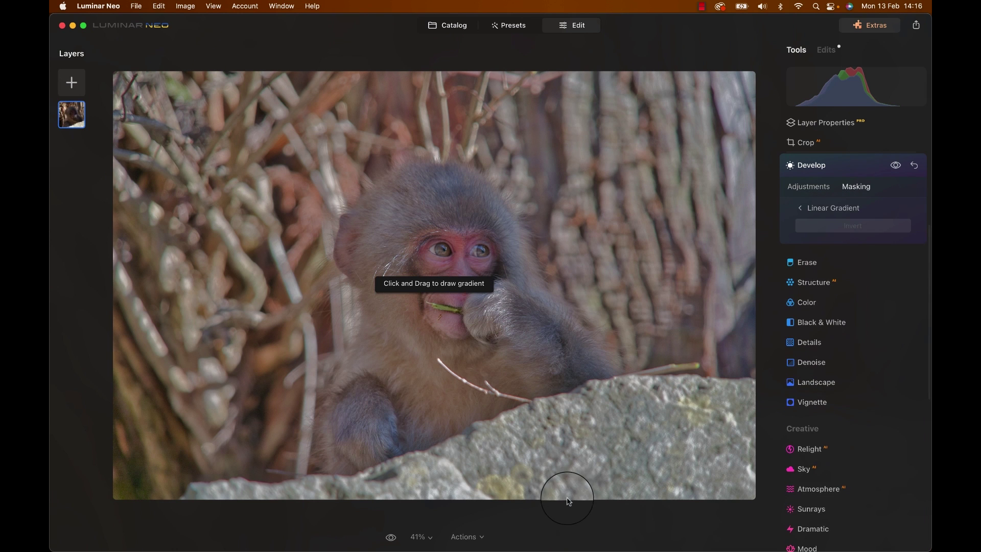
left_click_drag(572, 474, 549, 393)
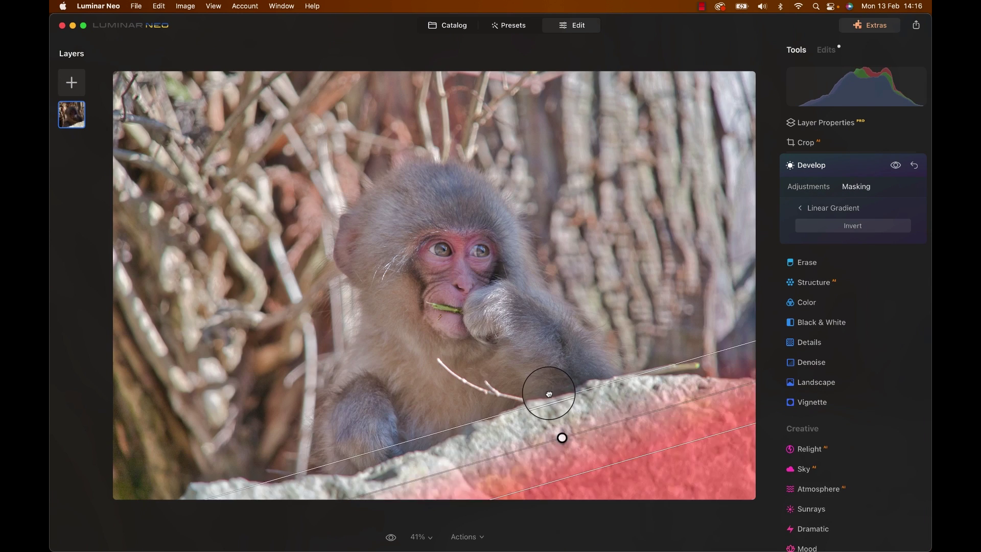
left_click(814, 188)
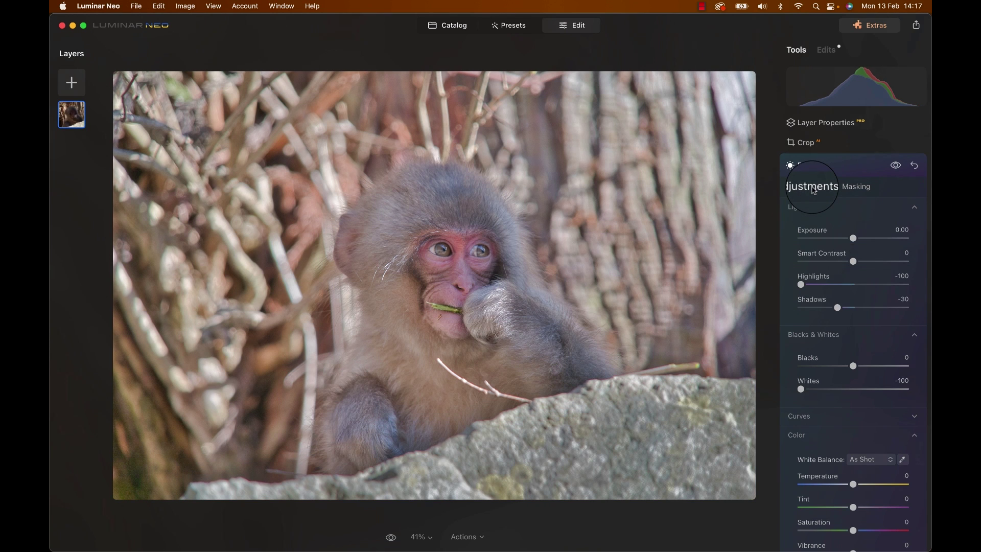
left_click(895, 165)
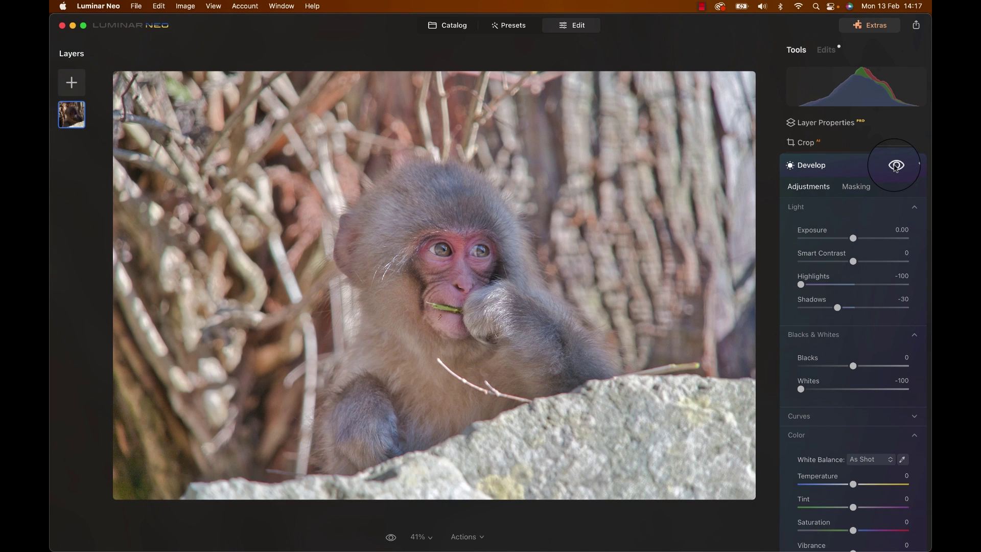
left_click(896, 166)
left_click(895, 166)
left_click(895, 166)
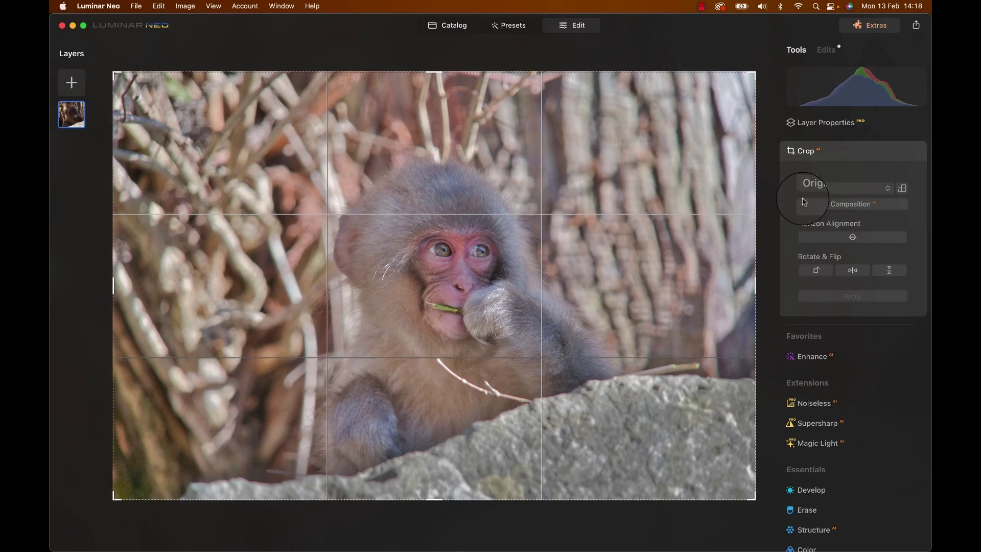
Crop the photo to a 1:1 square.
left_click(818, 190)
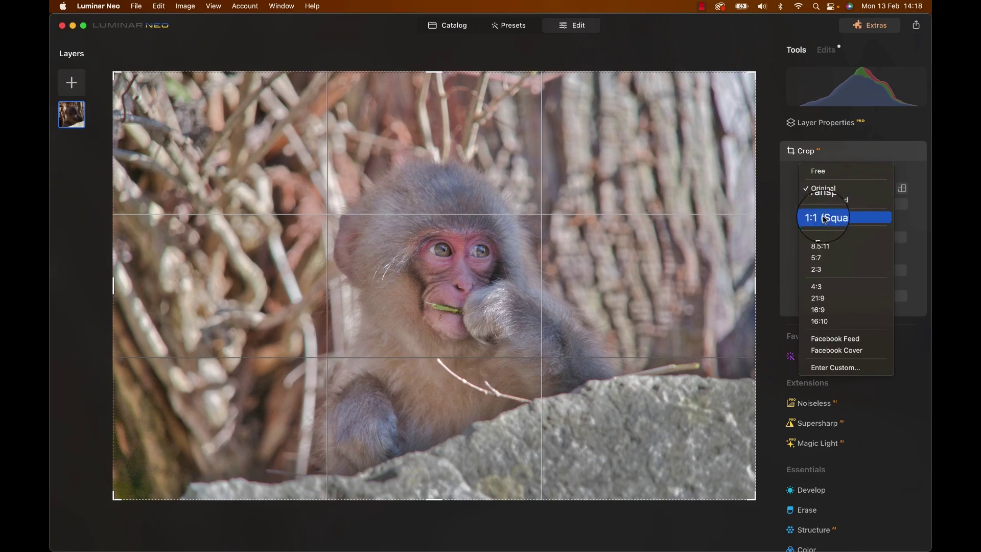
left_click(823, 217)
key("Return")
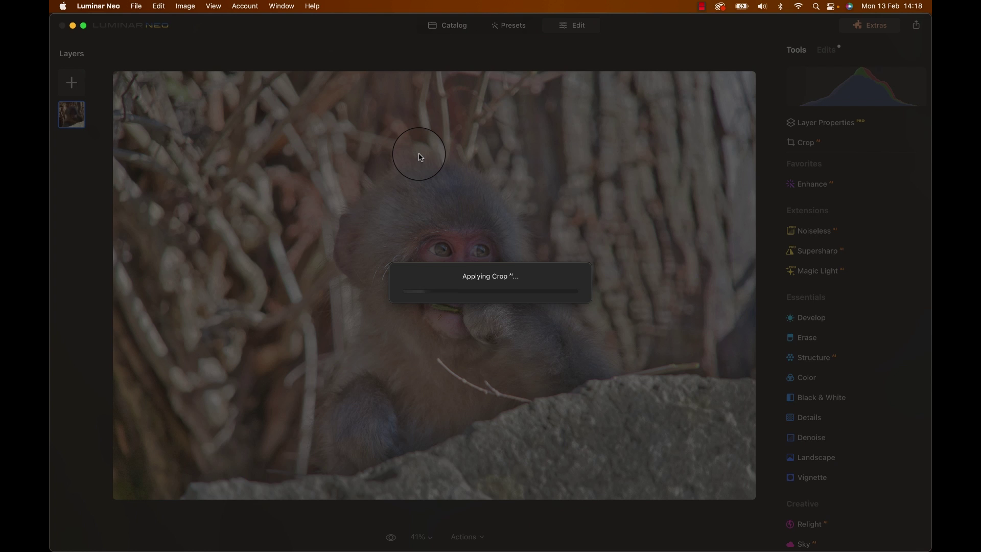
left_click(810, 318)
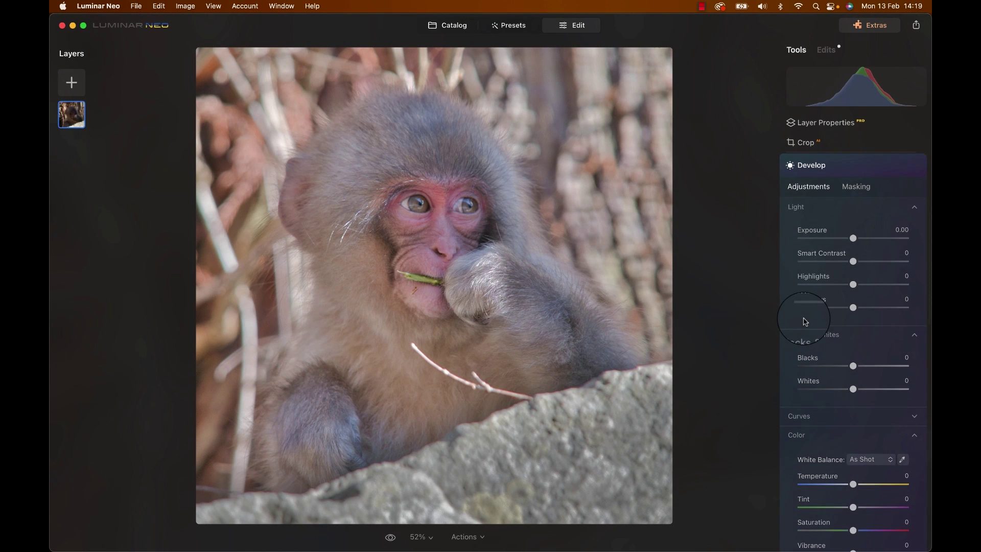
Correct Lens Distortion to -42 in Develop's Optics section and collapse Develop.
scroll(805, 321, "down", 10)
left_click(807, 360)
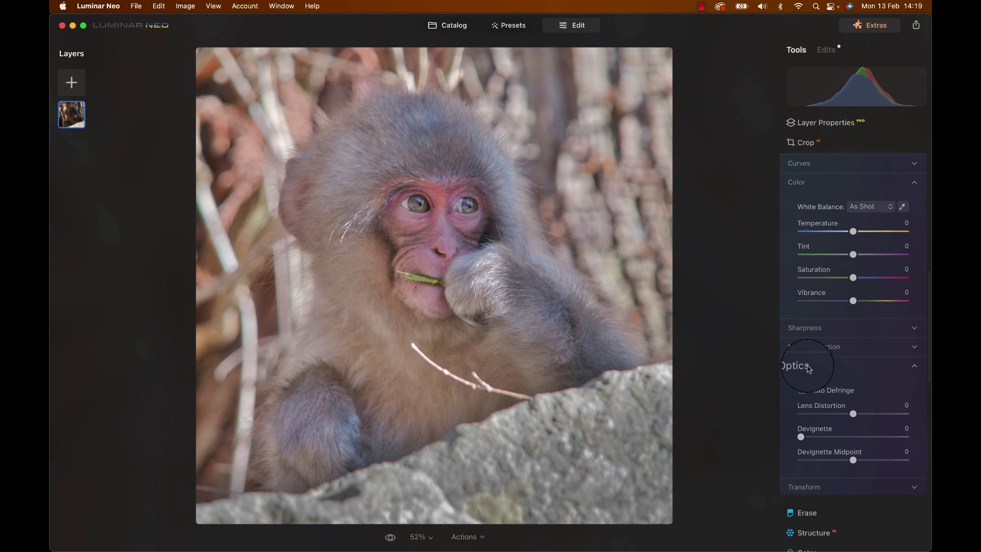
left_click_drag(853, 469, 832, 471)
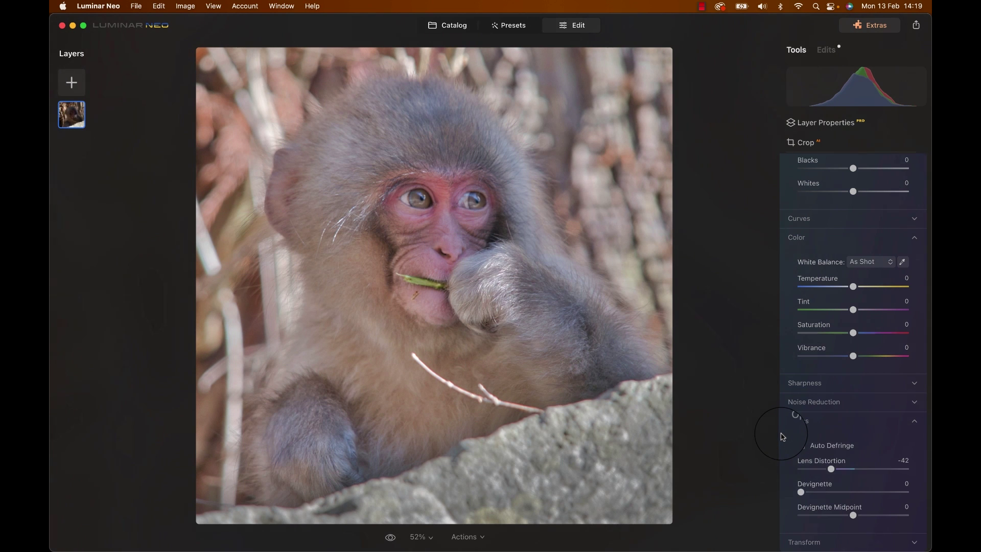
left_click(782, 436)
left_click(829, 210)
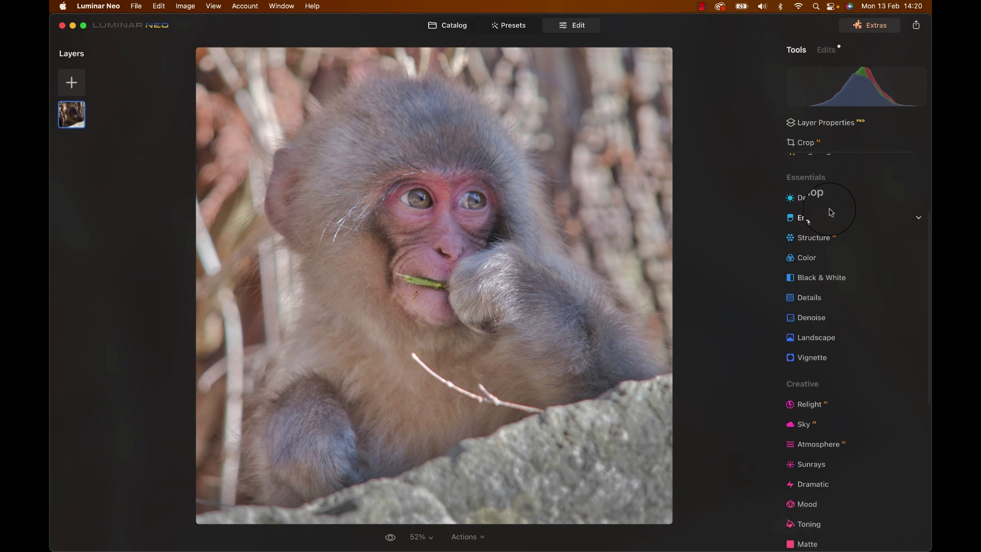
Set Develop to Highlights -100, Smart Contrast -23, Whites -100, Saturation -29 and mask it by brush.
left_click(829, 210)
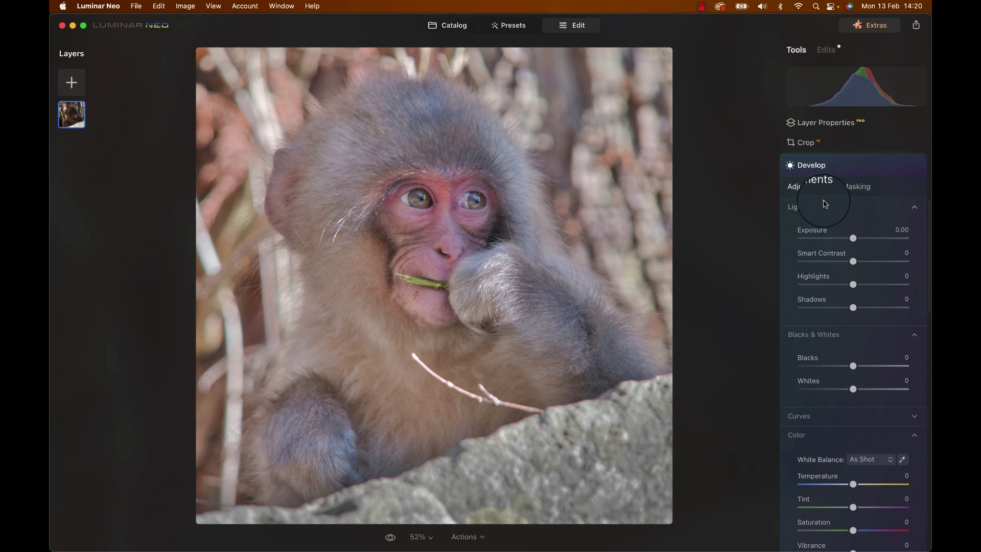
left_click_drag(853, 285, 789, 286)
left_click_drag(852, 261, 843, 261)
scroll(848, 378, "down", 3)
left_click_drag(852, 377, 845, 377)
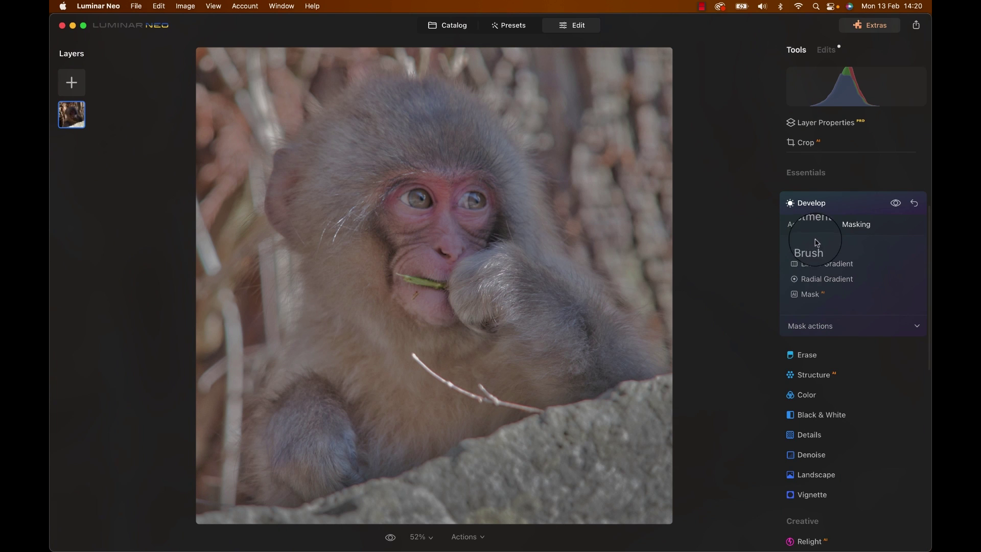
left_click(807, 249)
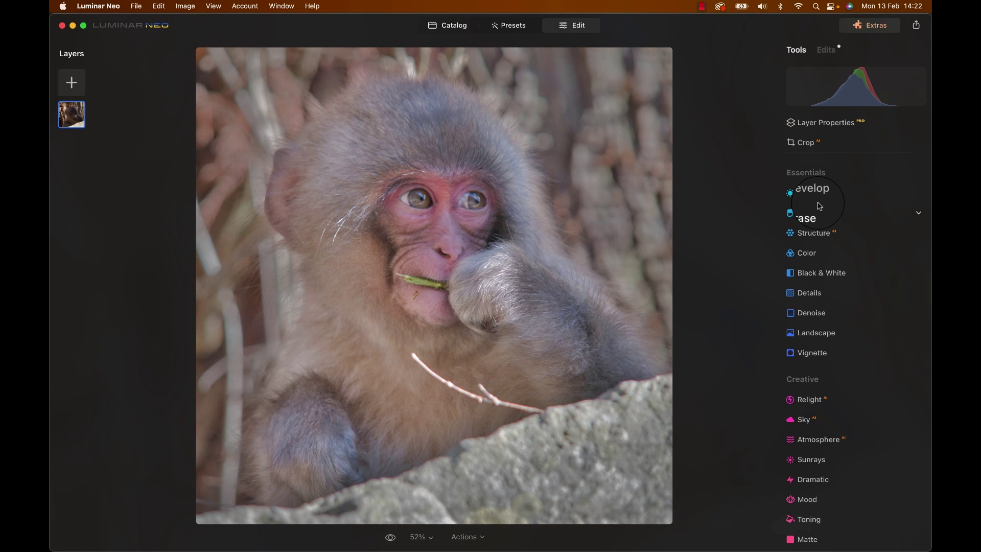
Erase the branch tip with a size-26 Erase brush.
left_click(815, 214)
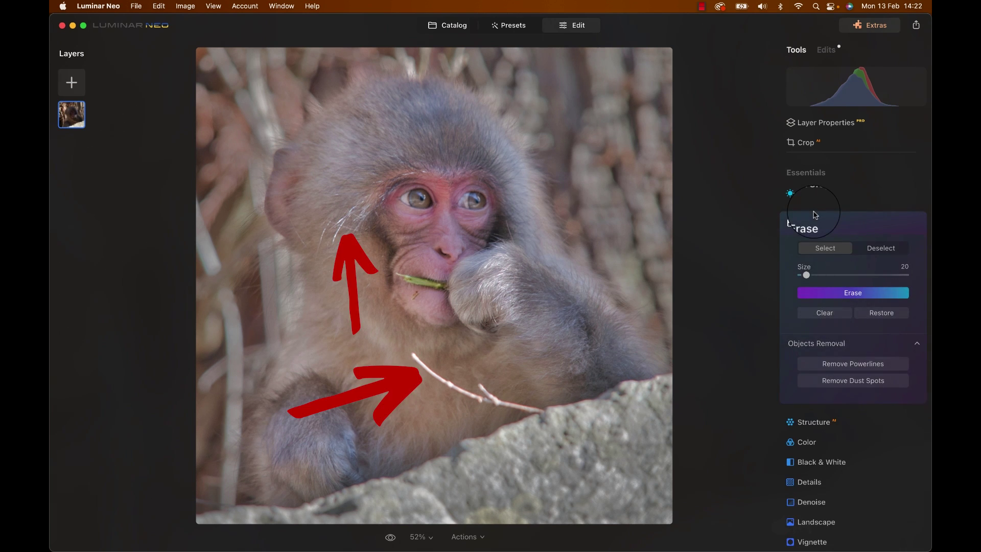
scroll(434, 350, "up", 5)
key("bracketright")
mouse_move(202, 220)
left_mouse_down()
mouse_move(254, 271)
mouse_move(396, 363)
mouse_move(674, 438)
left_mouse_up()
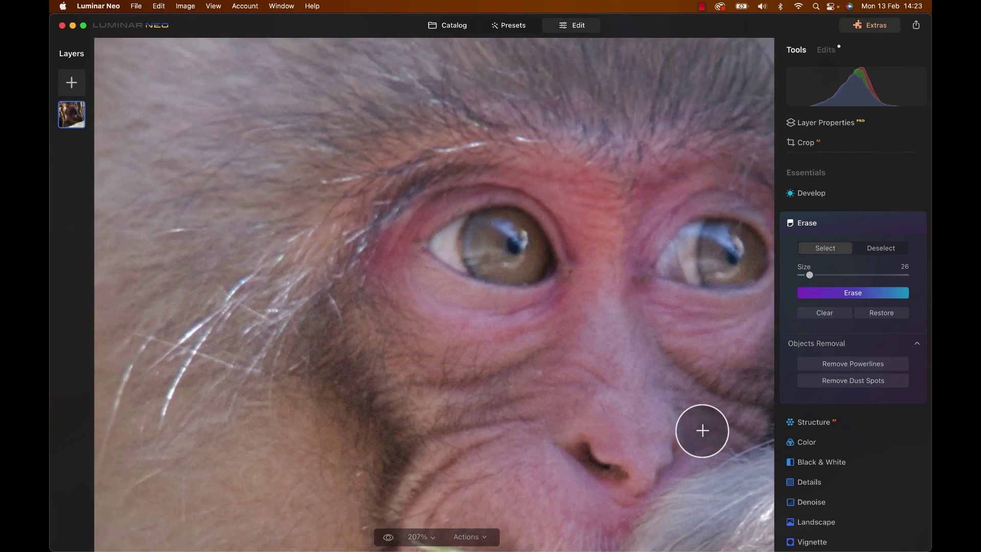
Erase the stray hairs and twig on the cheek at brush size 10, then compare before and after.
scroll(356, 293, "down", 5)
scroll(357, 293, "left", 4)
key("bracketleft")
key("bracketleft")
key("bracketleft")
left_click_drag(266, 347, 309, 249)
mouse_move(325, 326)
left_mouse_down()
mouse_move(346, 274)
mouse_move(393, 214)
left_mouse_up()
left_click_drag(339, 248, 410, 180)
left_click_drag(286, 235, 397, 273)
scroll(307, 266, "up", 2)
left_click_drag(299, 310, 332, 279)
left_click_drag(409, 261, 396, 280)
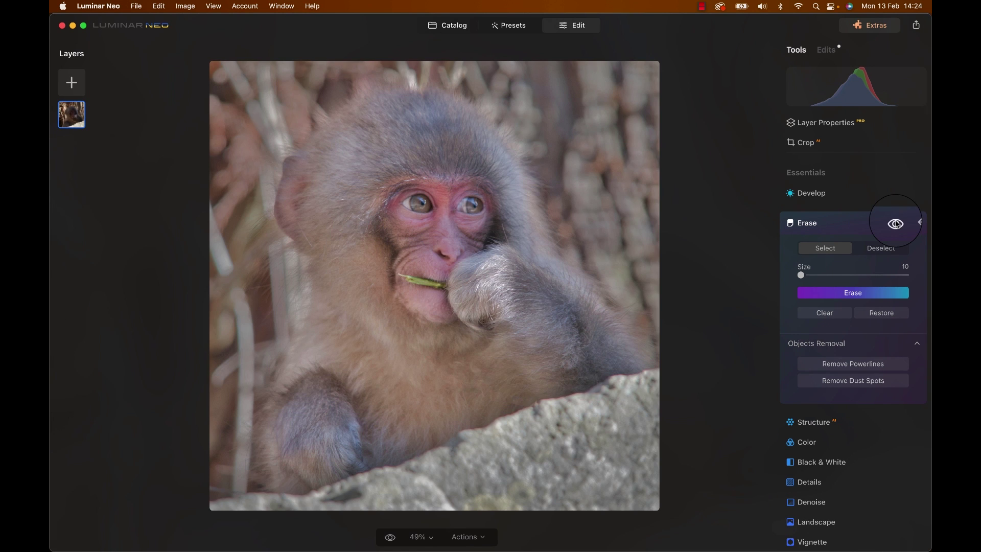
left_click(895, 223)
left_click(896, 223)
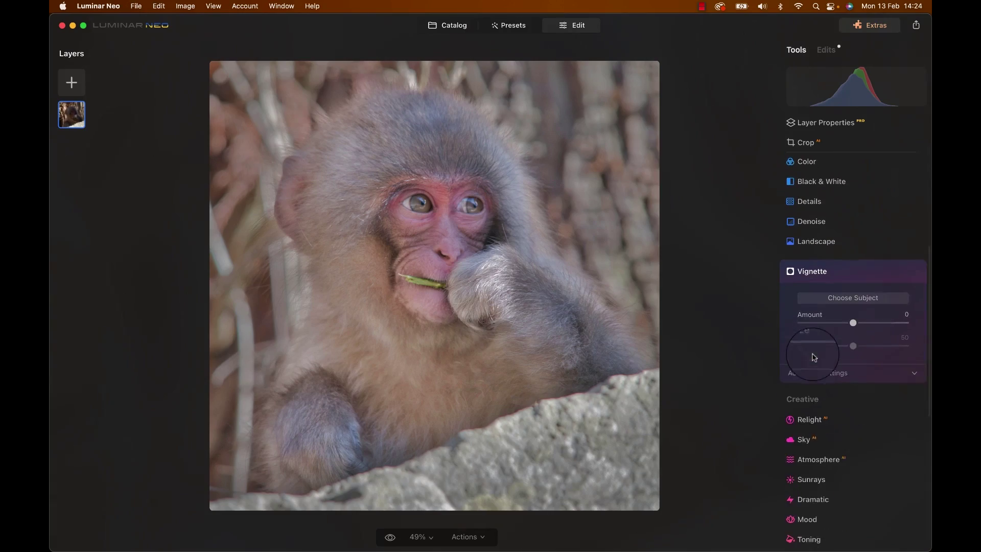
Set the vignette to Amount -62, Feather -33 and Inner Light 22, toggling it to compare.
left_click(816, 373)
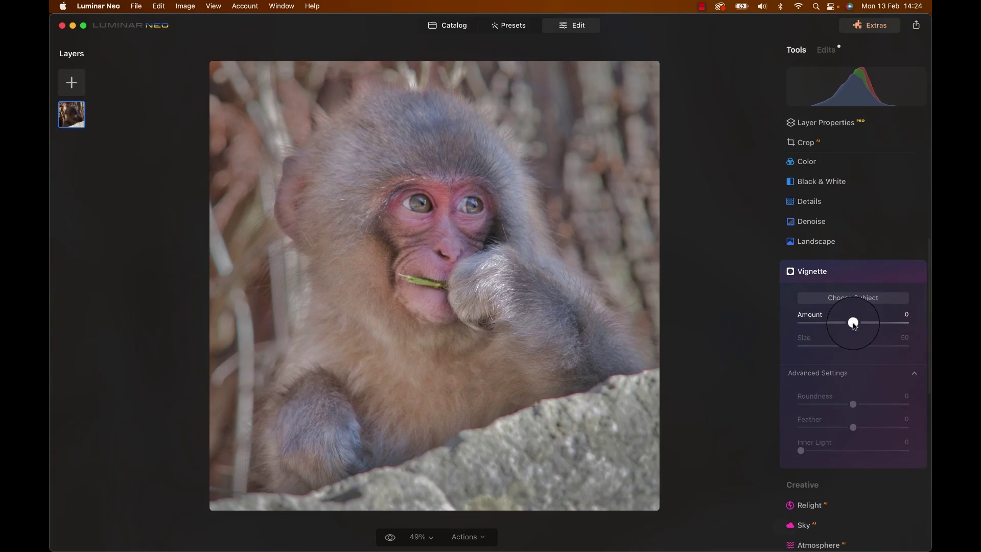
left_click_drag(854, 326, 819, 327)
left_click_drag(852, 427, 836, 427)
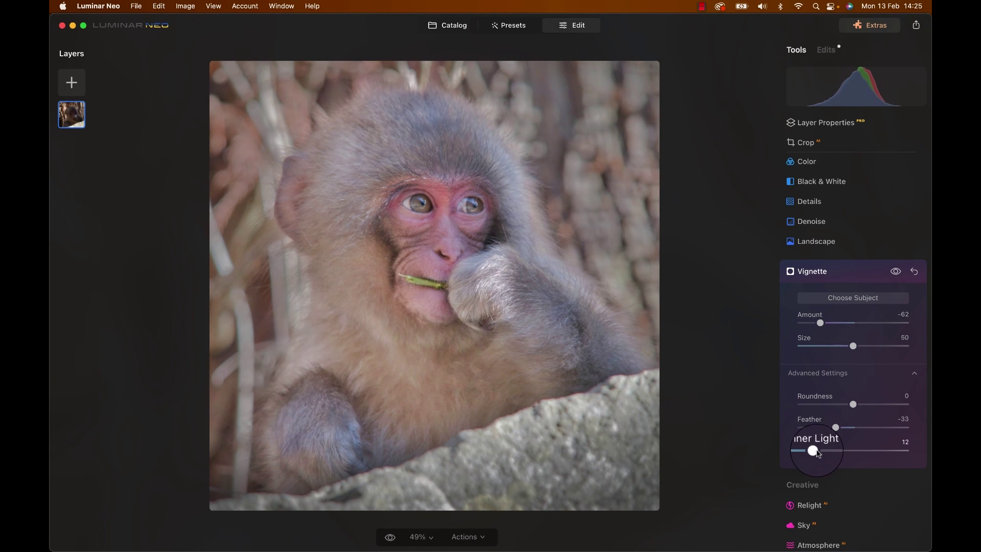
left_click_drag(825, 452, 828, 452)
left_click(896, 271)
left_click(896, 271)
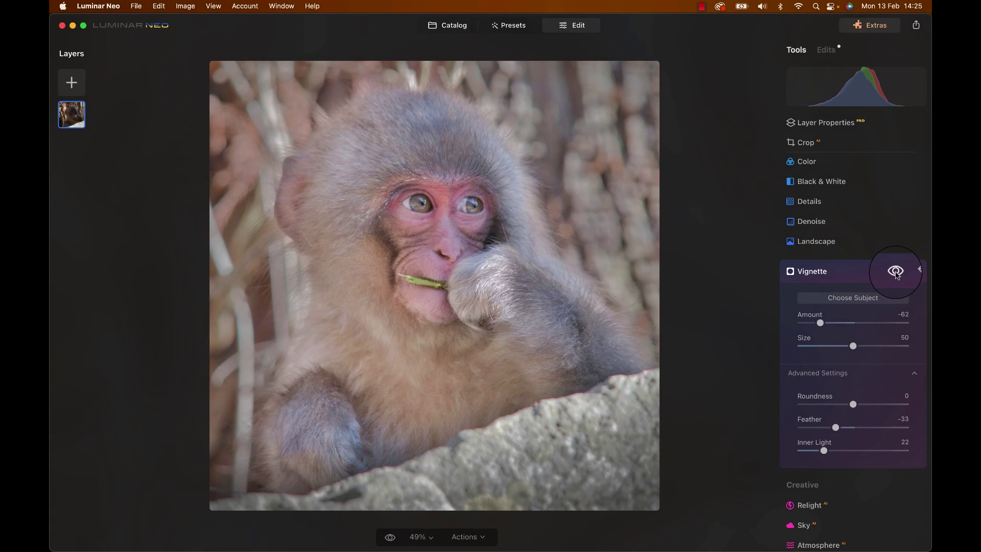
left_click(896, 271)
left_click(897, 273)
left_click(897, 274)
left_click(897, 275)
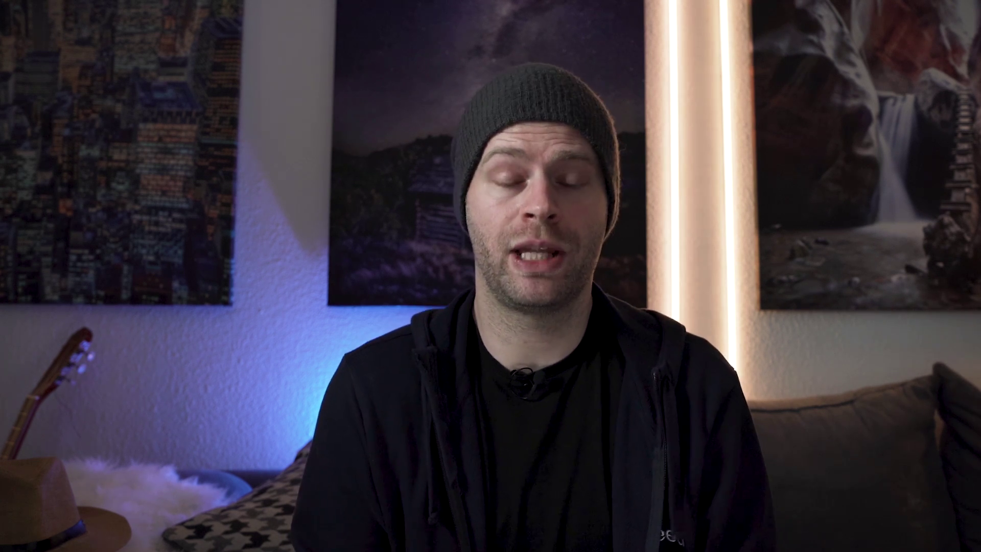
Apply the Candlelight LUT in Mood at Amount 19 with Saturation -38.
left_click(812, 379)
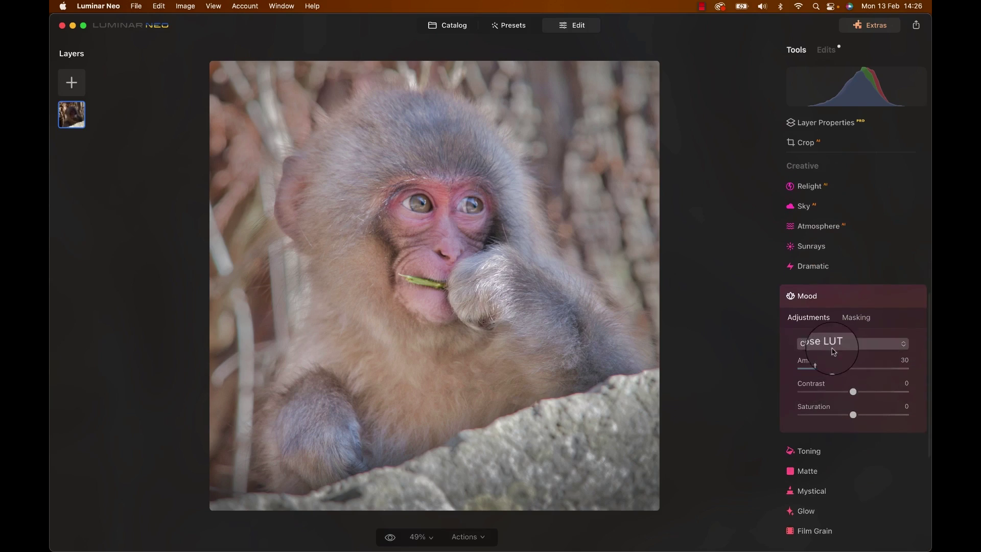
left_click(812, 341)
mouse_move(839, 400)
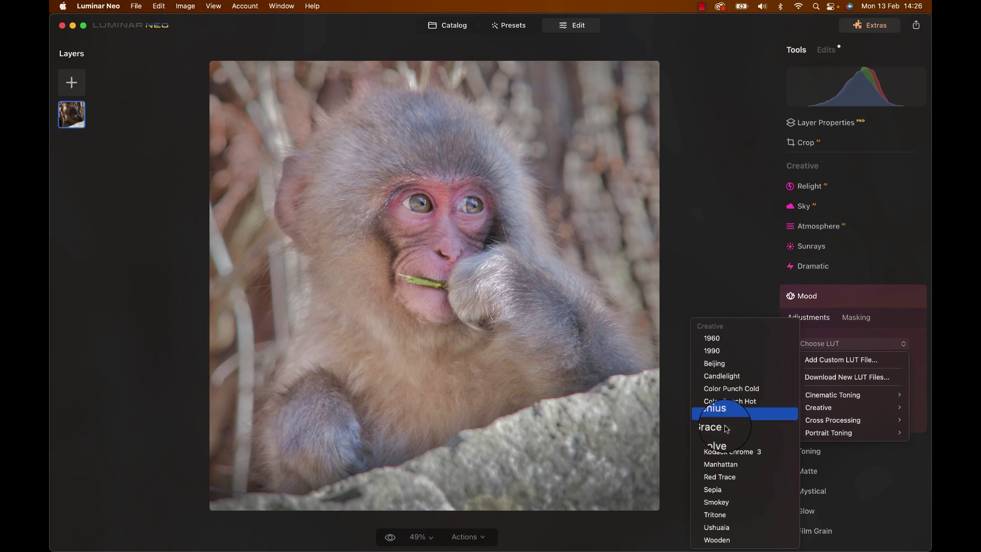
left_click(721, 376)
left_click_drag(853, 415, 833, 416)
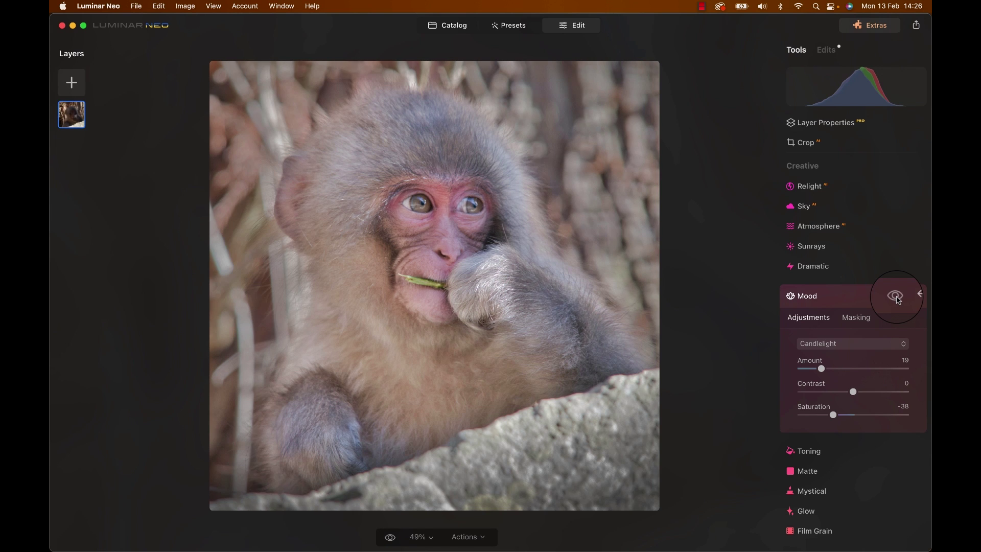
Add a brush mask to the Mood effect with brush size 124.
left_click(856, 318)
left_click(816, 342)
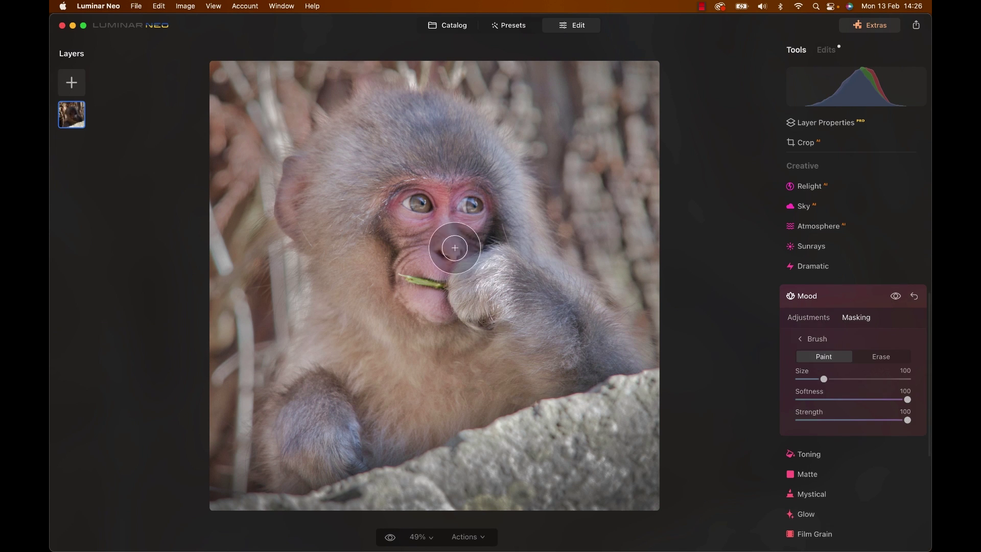
key("bracketright")
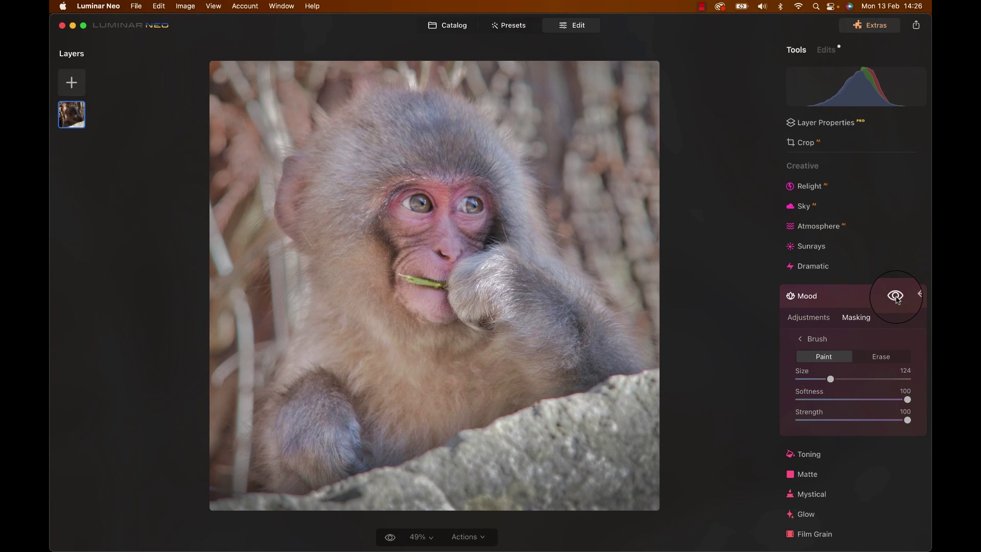
Apply the Los Angeles LUT from the Cinematic Toning category in Mood.
left_click(823, 300)
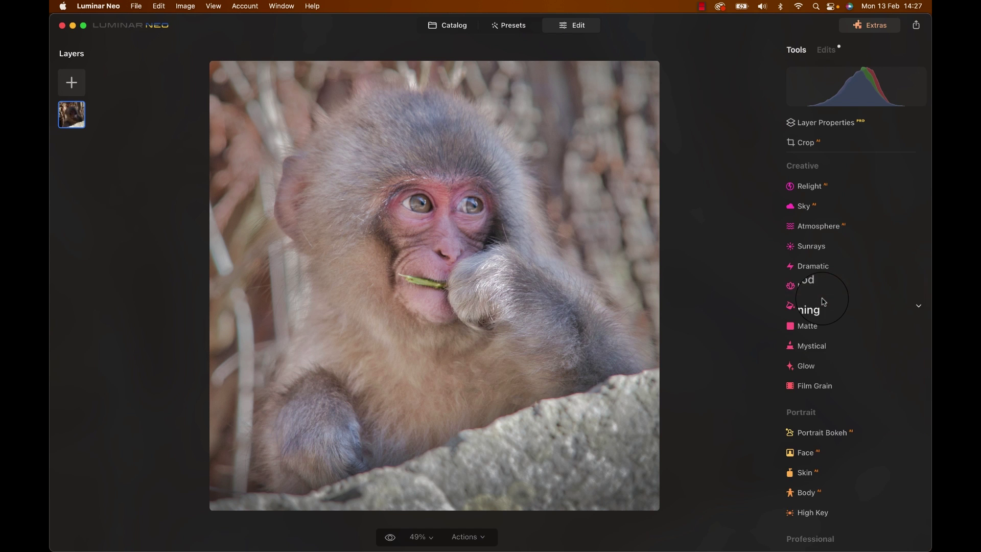
left_click(819, 299)
left_click(838, 343)
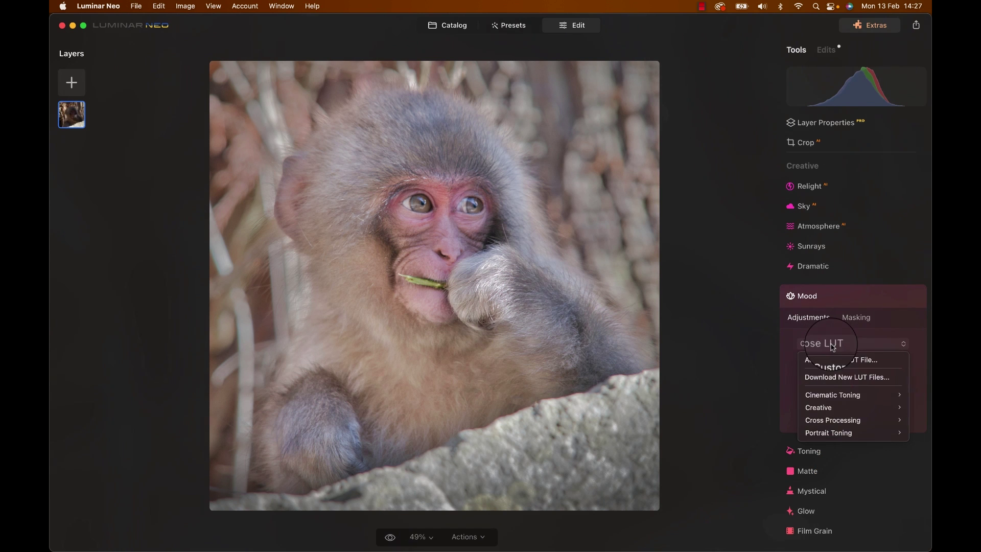
mouse_move(842, 395)
left_click(729, 445)
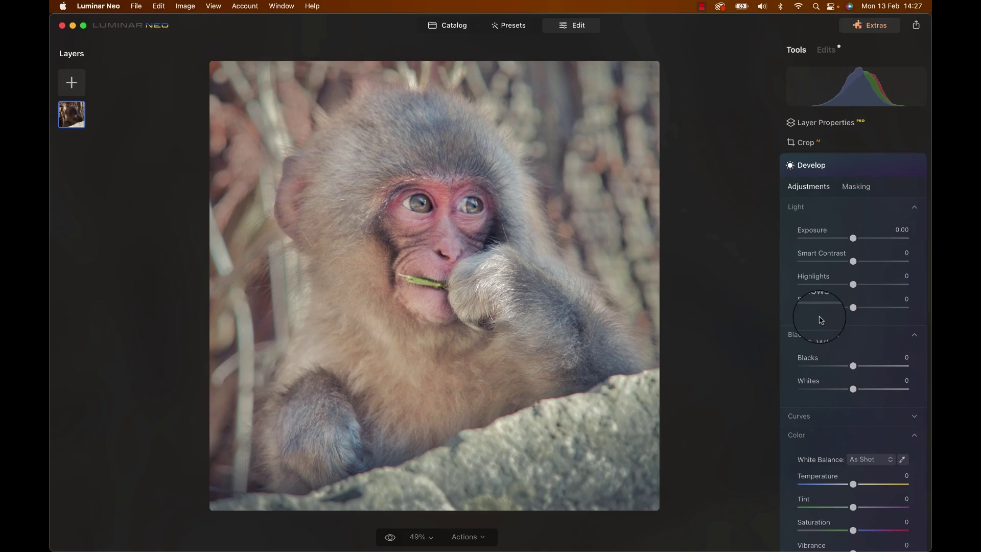
Set Develop Blacks to -41 and Whites to 16 on the head, toggling the adjustment to compare.
scroll(819, 319, "down", 3)
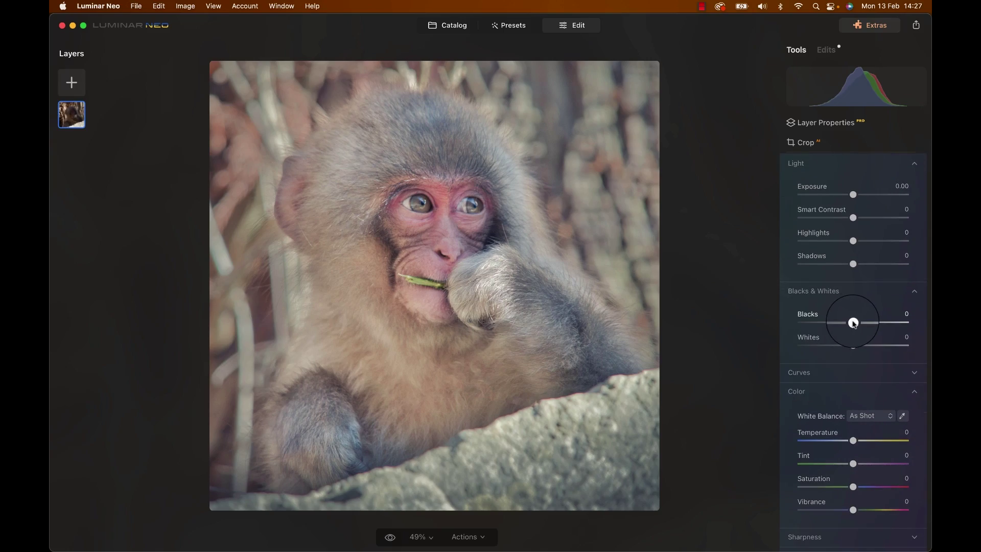
left_click_drag(840, 322, 862, 347)
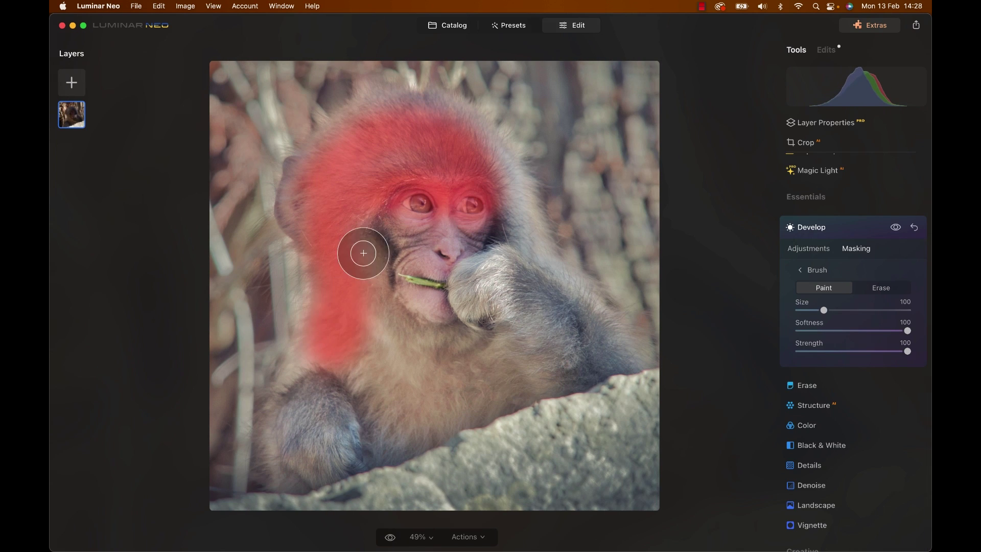
left_click(895, 227)
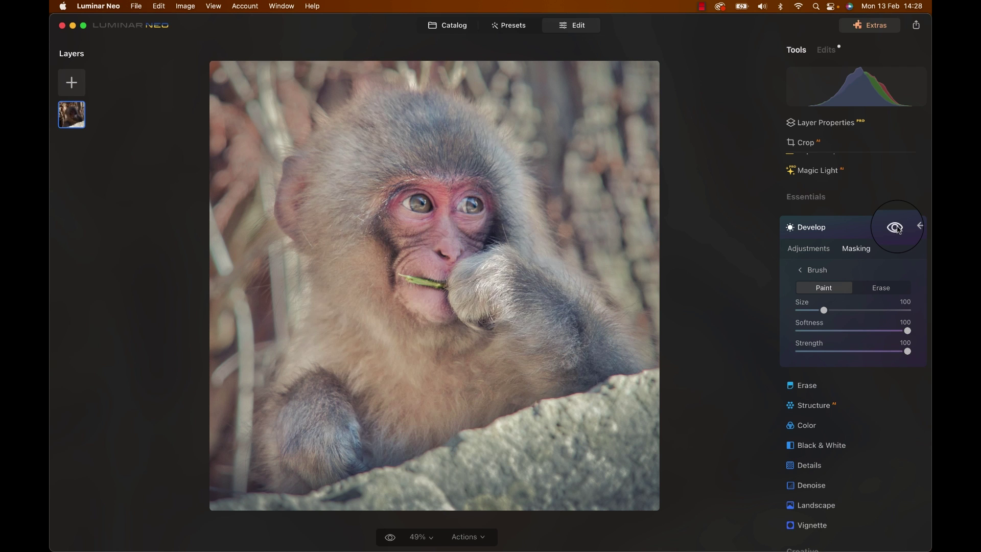
left_click(895, 227)
left_click(895, 227)
left_click(894, 227)
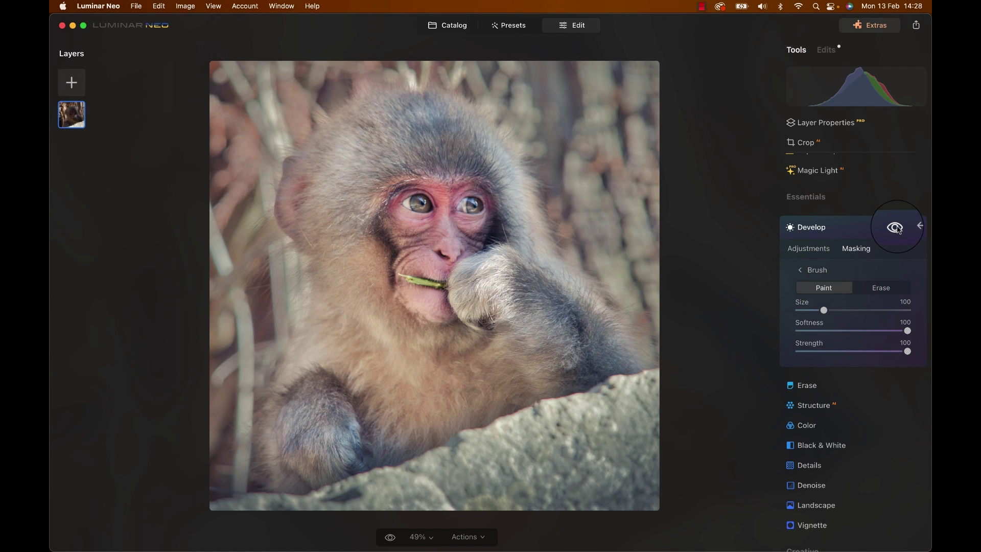
left_click(843, 228)
Lower the Structure Amount to -34 and toggle the effect to check it.
left_click(815, 263)
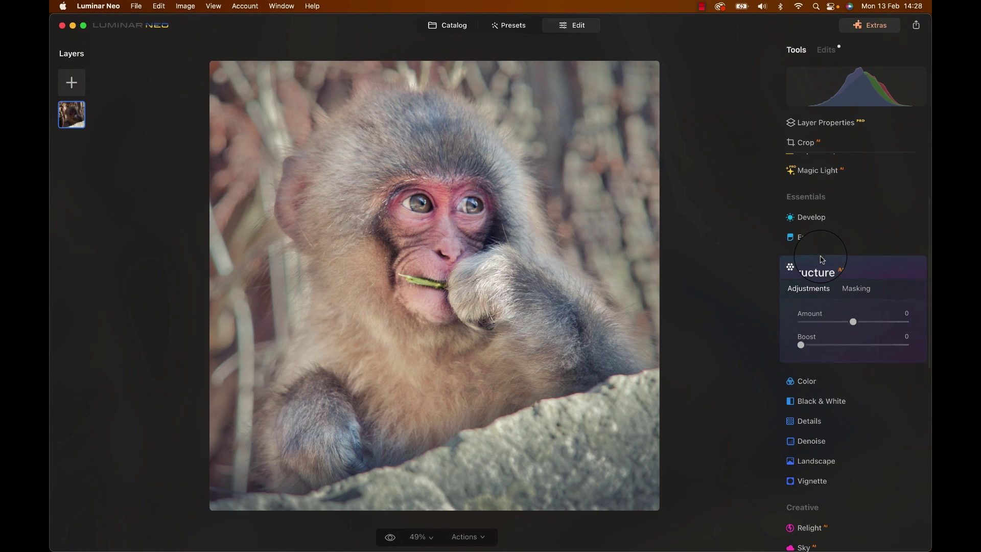
mouse_move(854, 321)
left_mouse_down()
mouse_move(808, 321)
mouse_move(835, 327)
left_mouse_up()
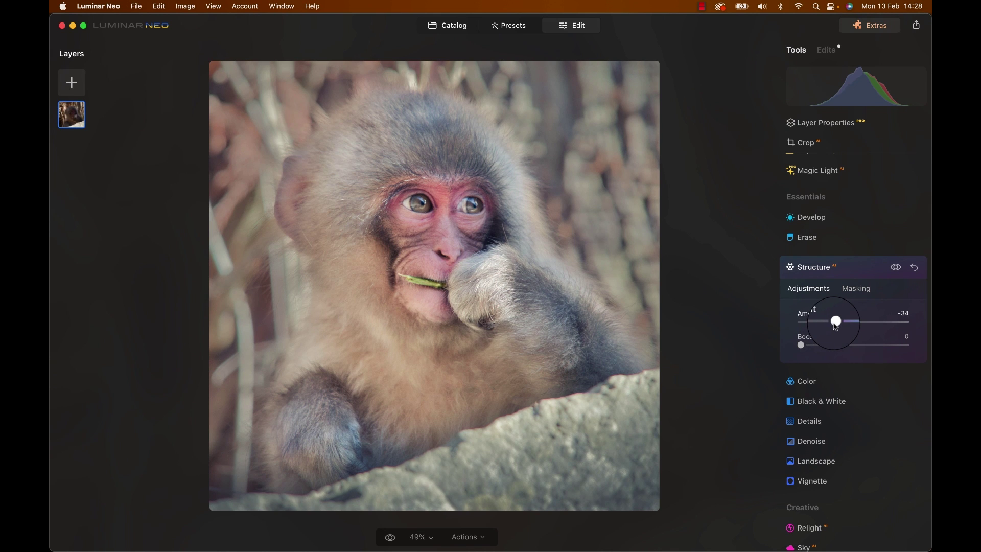
left_click(896, 267)
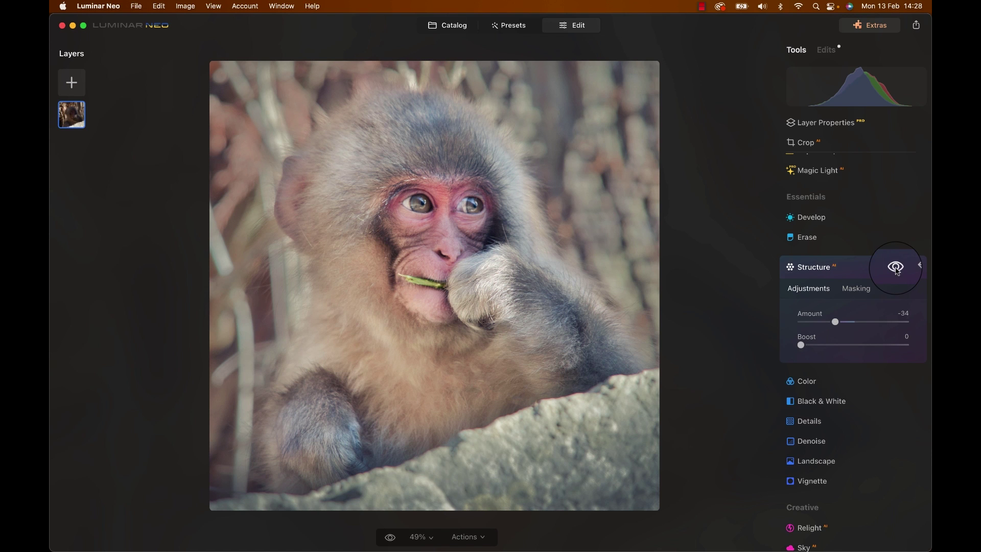
Brush-mask the Structure effect onto the foreground rock, then compare against the original photo.
left_click(856, 289)
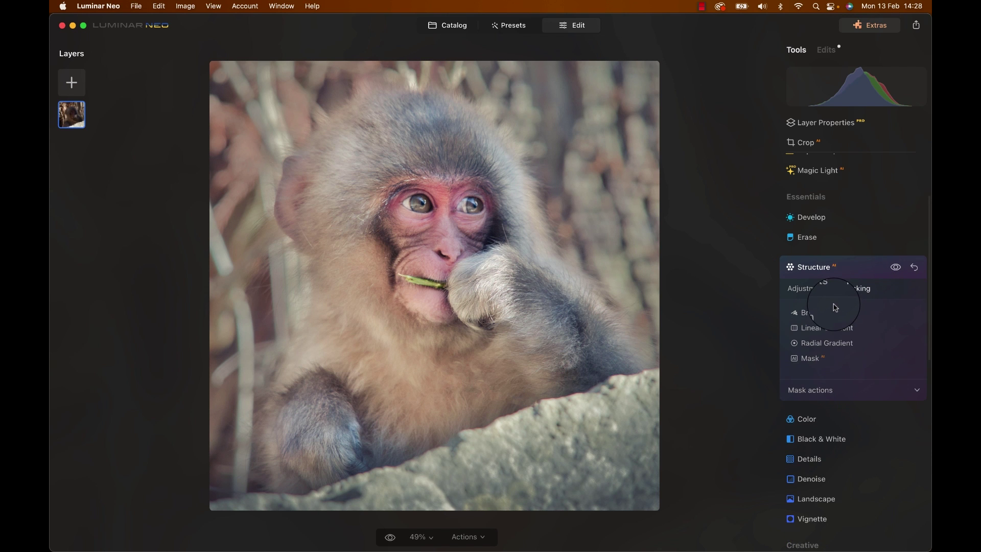
left_click(835, 307)
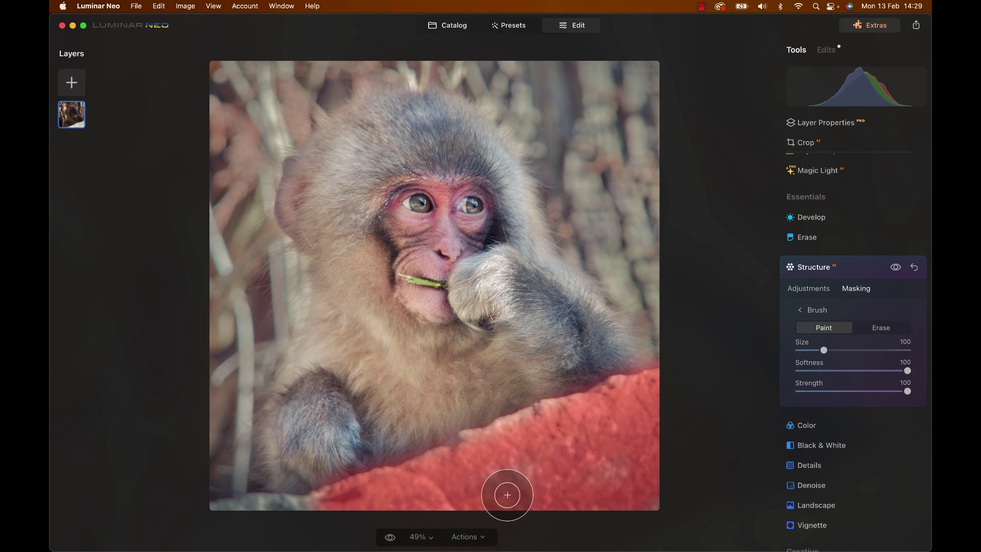
left_click(390, 537)
left_click(390, 536)
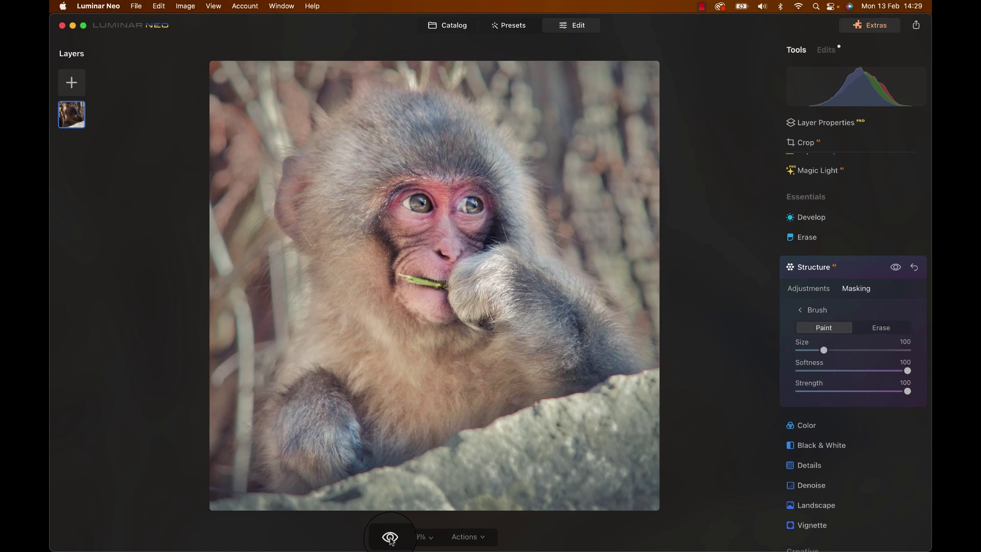